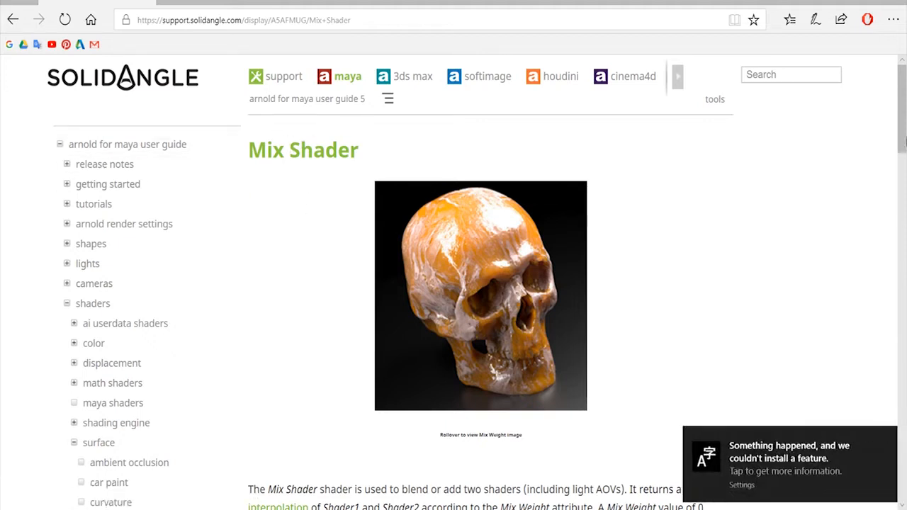
Read through the Mix Shader documentation page, covering its modes, mix weight examples and the Shader 1 and Shader 2 inputs.
scroll(904, 124, down, 3)
scroll(905, 125, down, 3)
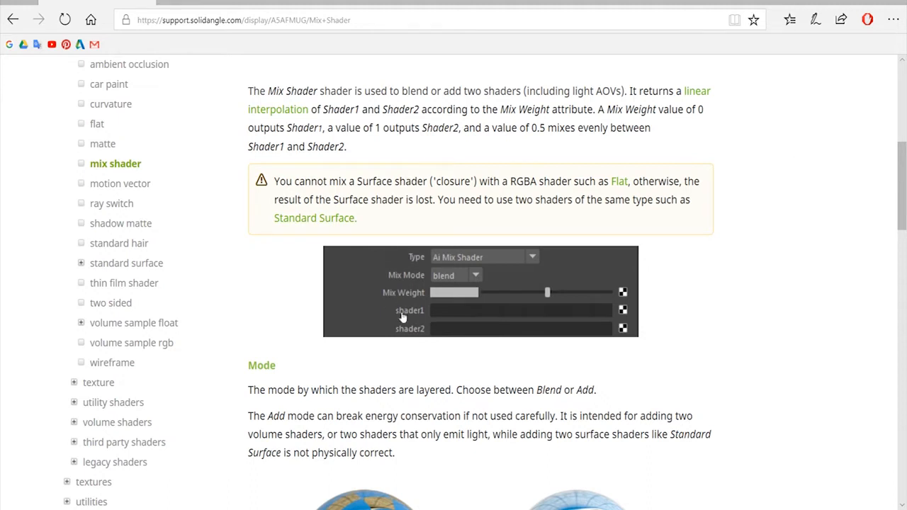
drag(902, 152, 903, 205)
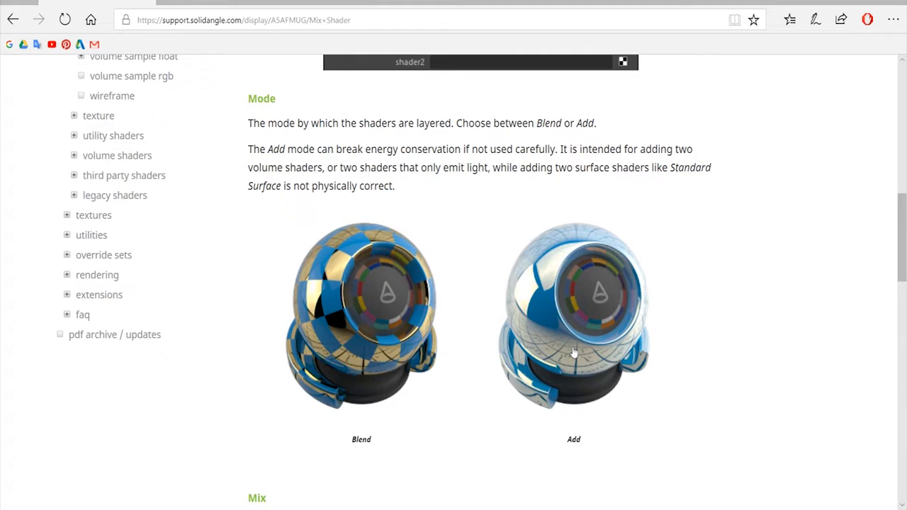
drag(905, 224, 902, 317)
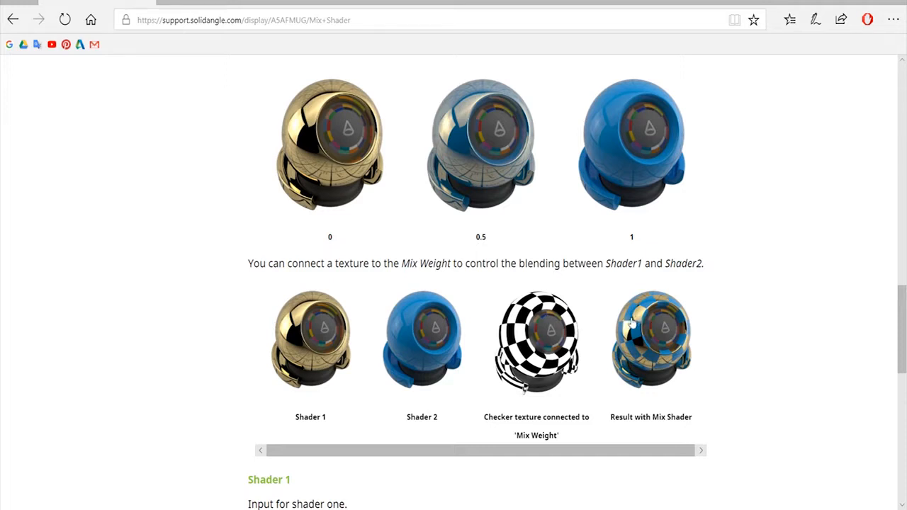
scroll(617, 322, down, 7)
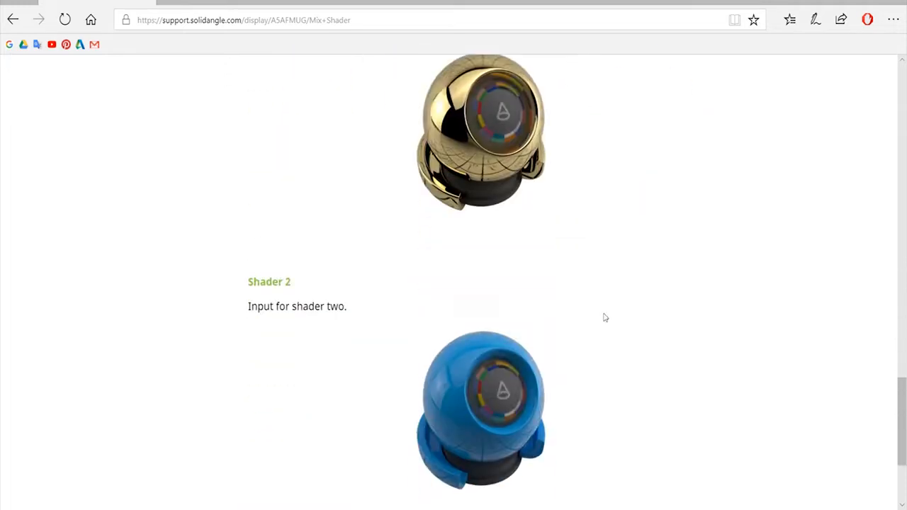
scroll(602, 320, down, 3)
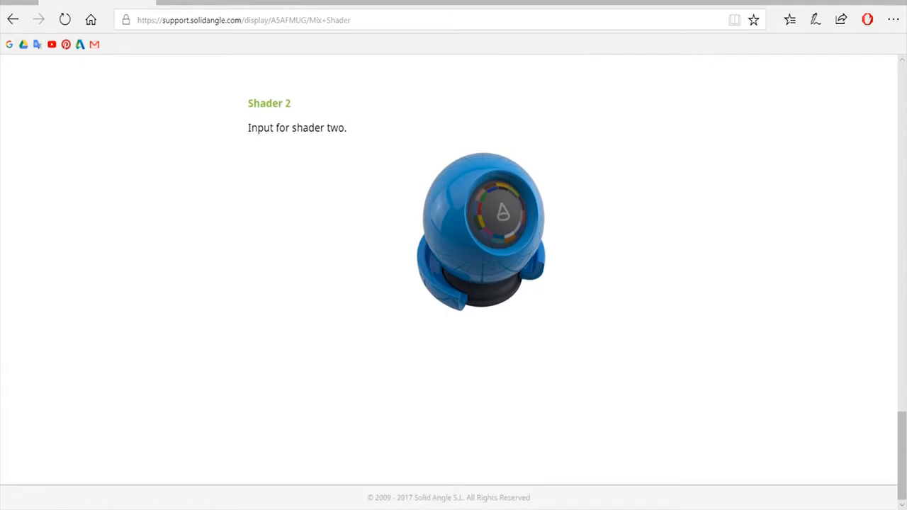
Switch to the Maya scene and inspect the sky dome light and the plane.
click(500, 461)
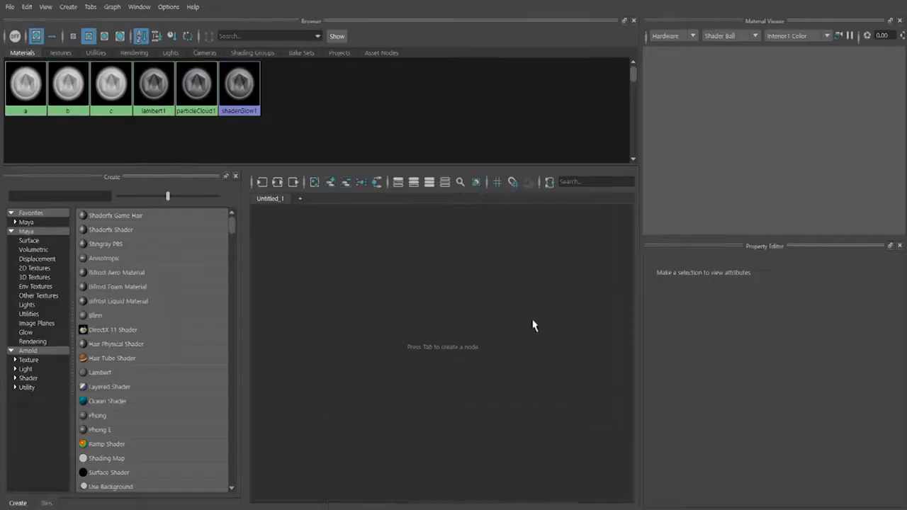
click(837, 0)
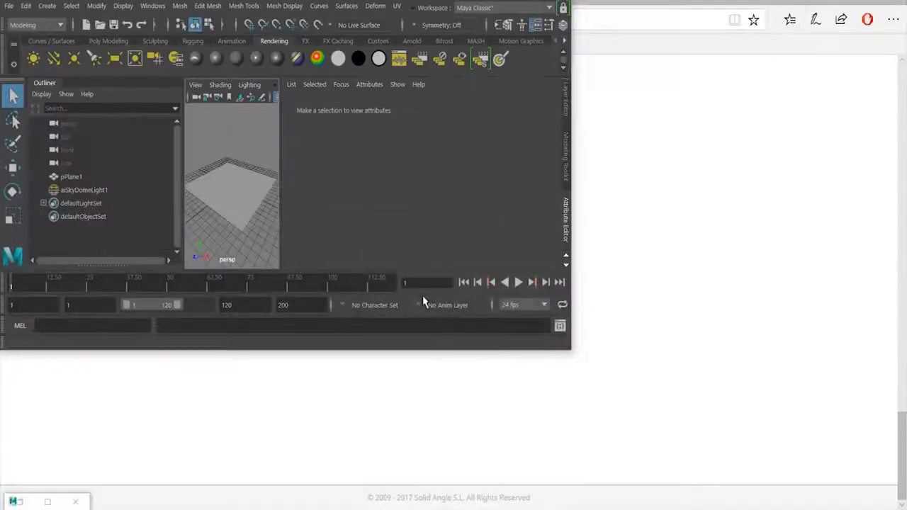
click(528, 0)
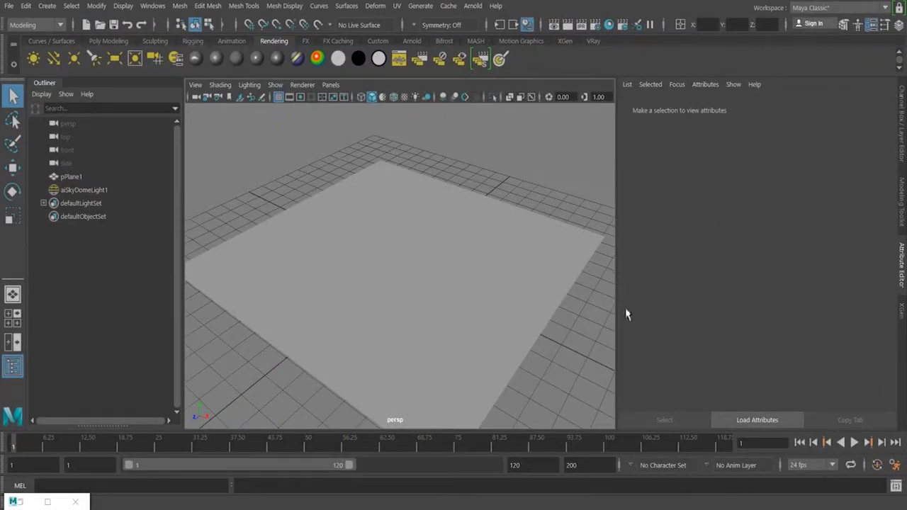
click(298, 140)
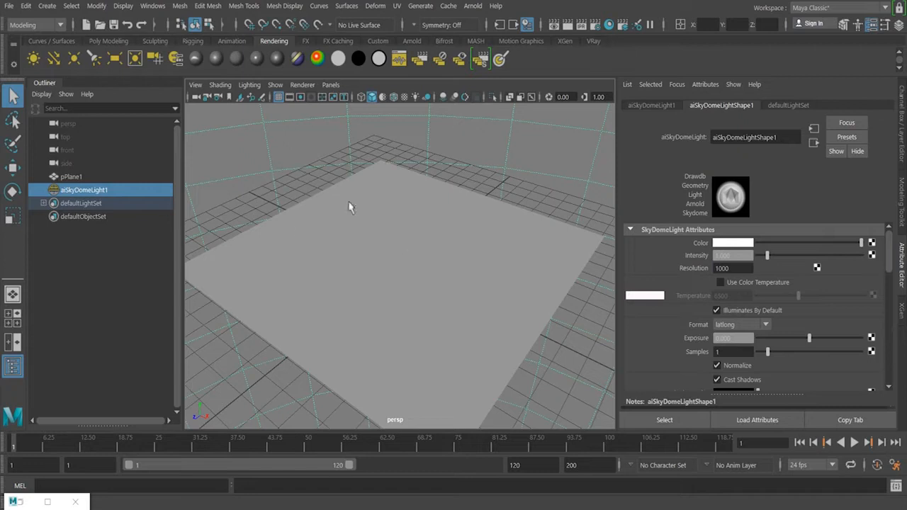
click(412, 228)
click(235, 348)
Open the Hypershade and examine the attributes of materials a, b and c.
click(610, 26)
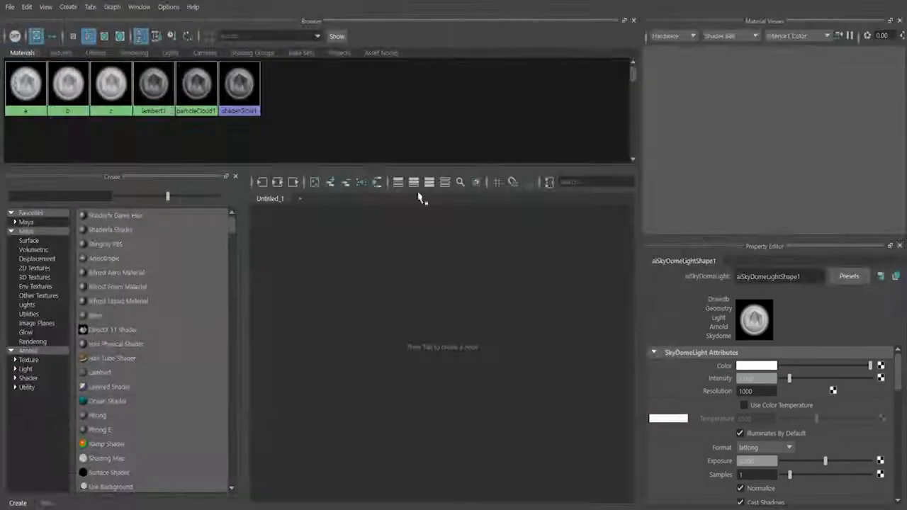
click(27, 89)
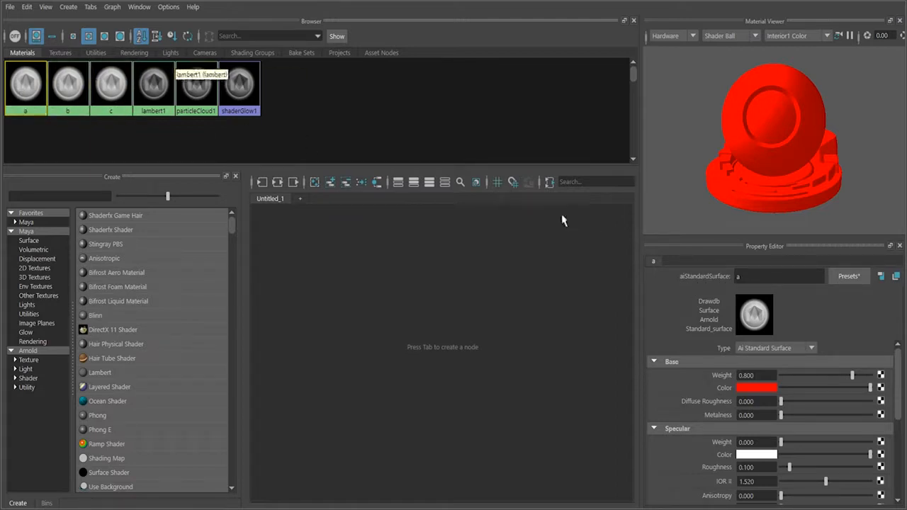
click(68, 89)
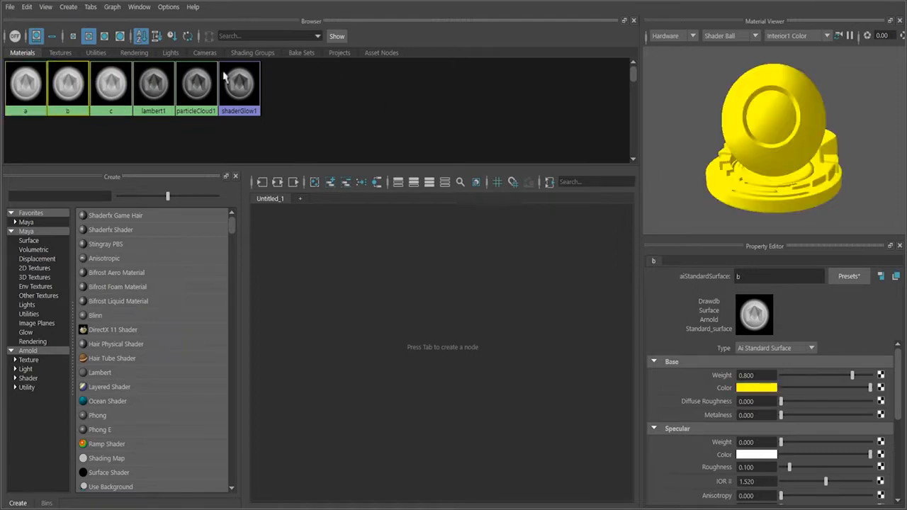
click(106, 85)
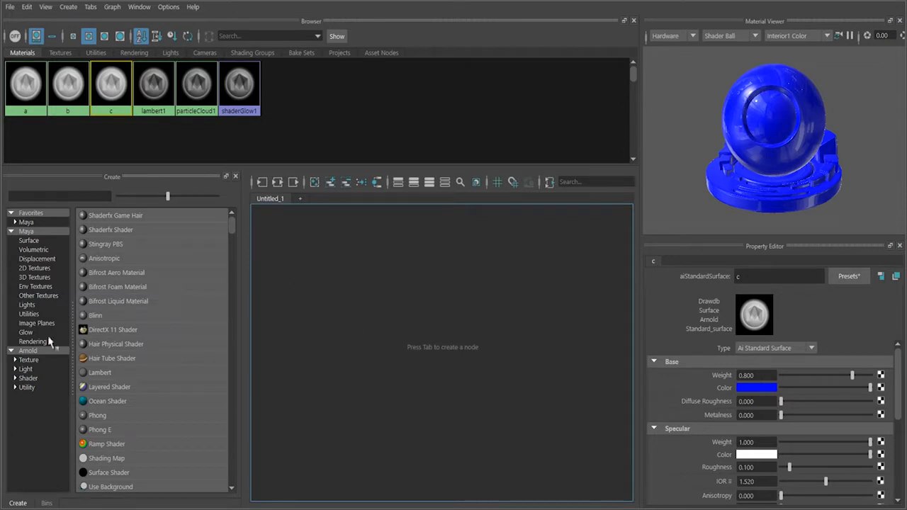
Find the aiMixShader among the Arnold nodes by searching "aimix" and create one in the graph.
click(31, 352)
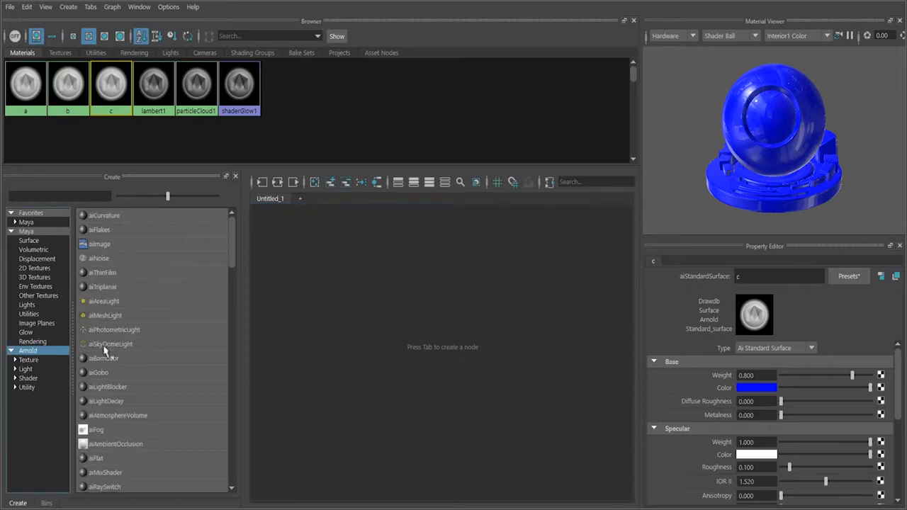
click(68, 197)
text(aimix)
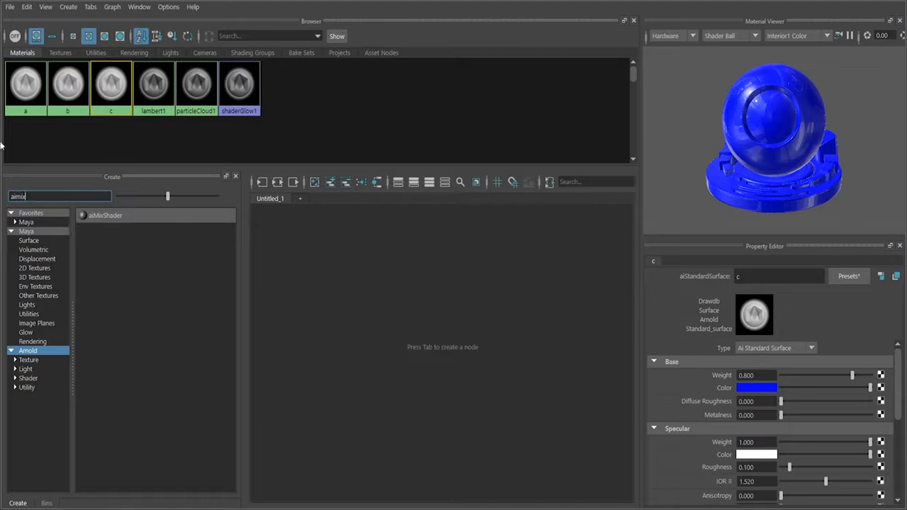
click(105, 216)
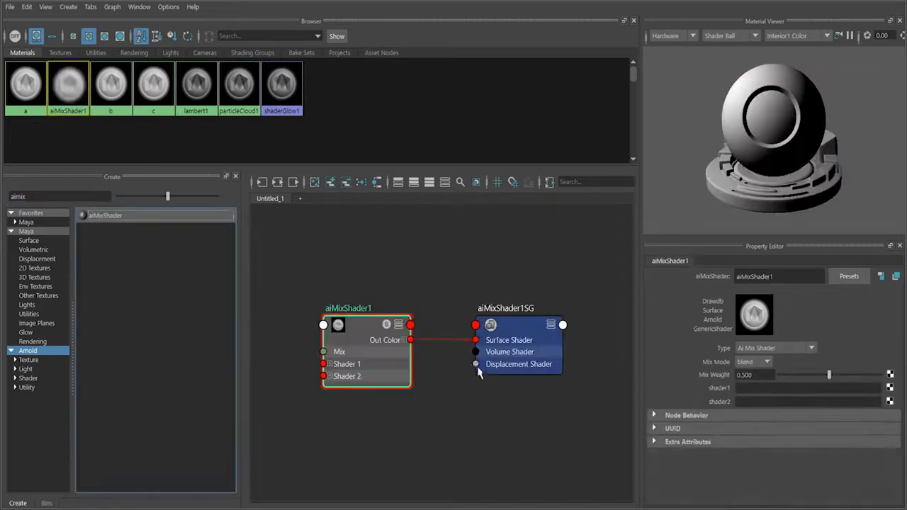
Connect material a to the shader1 input and material b to the shader2 input of aiMixShader1.
alt+middle_drag(417, 386, 543, 364)
scroll(543, 376, down, 4)
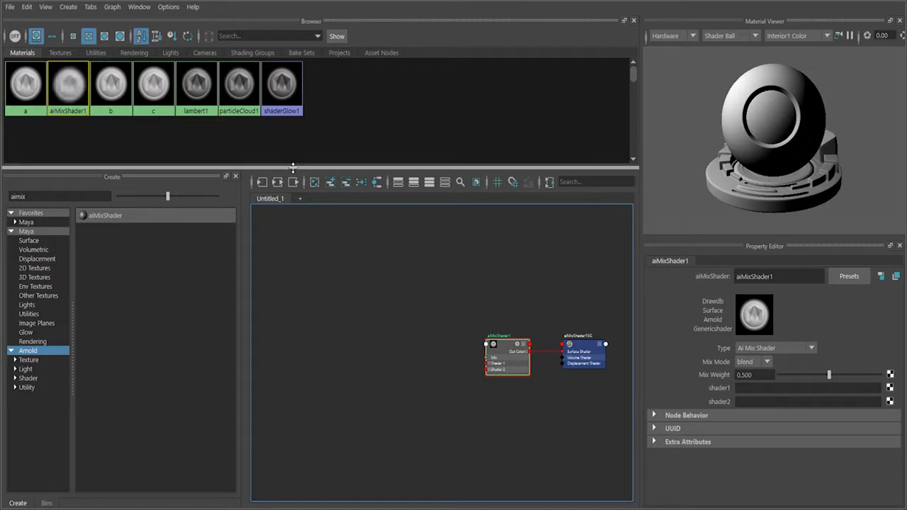
alt+middle_drag(389, 362, 369, 331)
scroll(450, 344, up, 5)
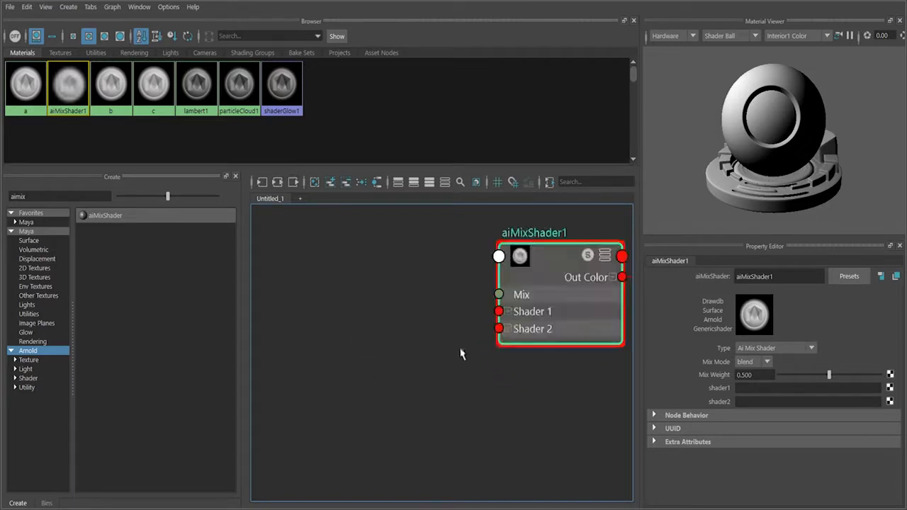
drag(603, 318, 591, 355)
drag(526, 331, 546, 334)
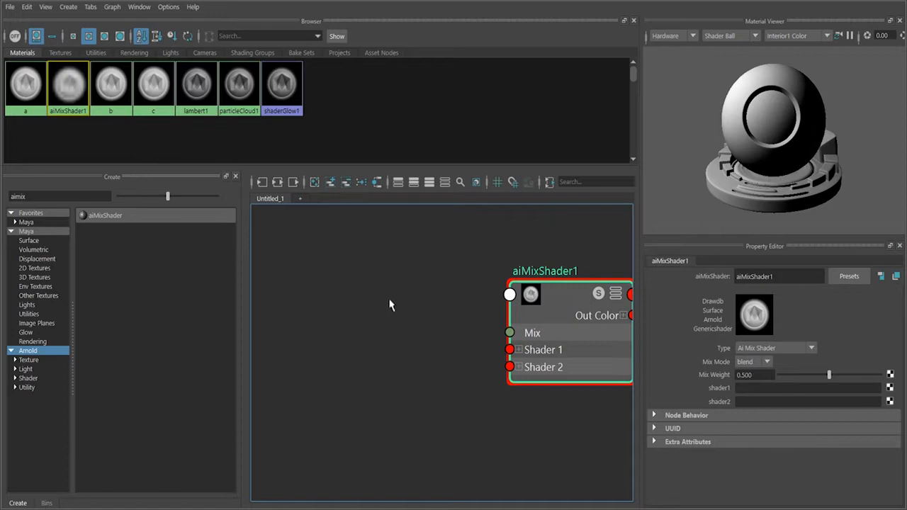
scroll(391, 303, down, 3)
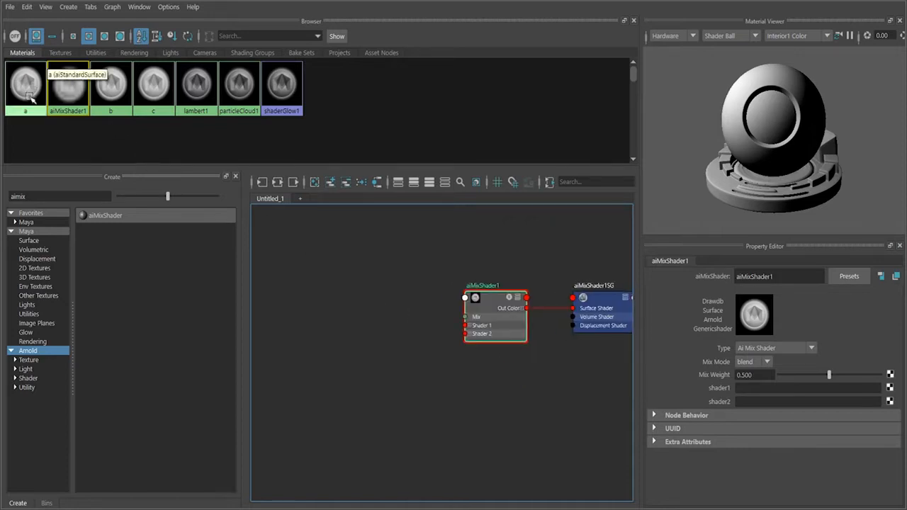
middle_drag(673, 325, 727, 391)
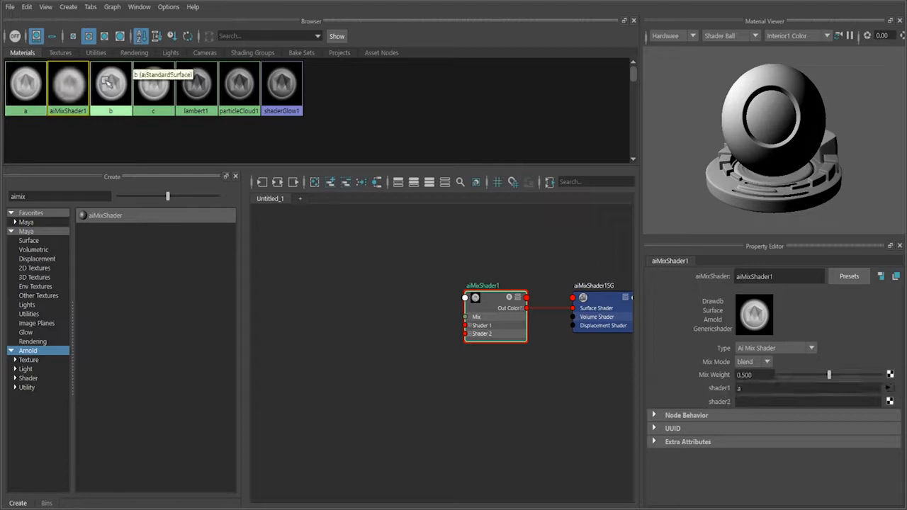
middle_drag(106, 90, 720, 401)
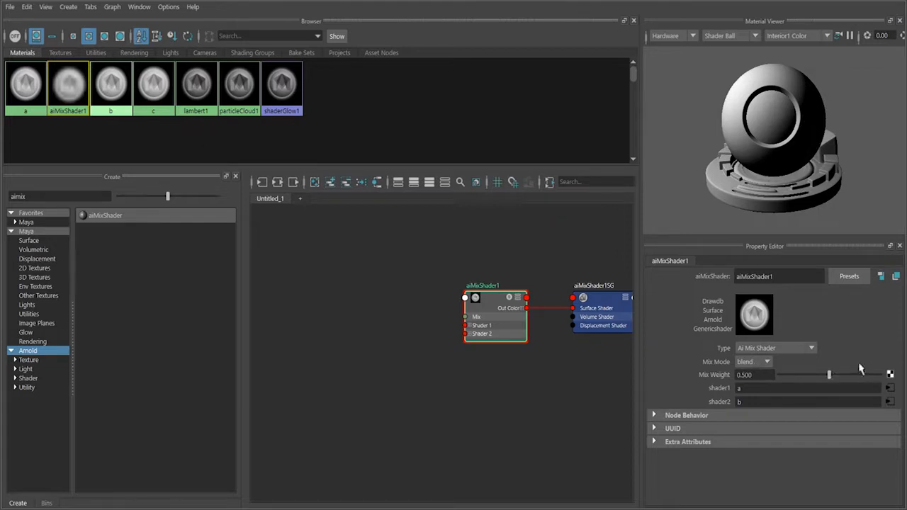
Set the Mix Weight of aiMixShader1 to 0 and render the scene with Arnold.
drag(828, 378, 773, 384)
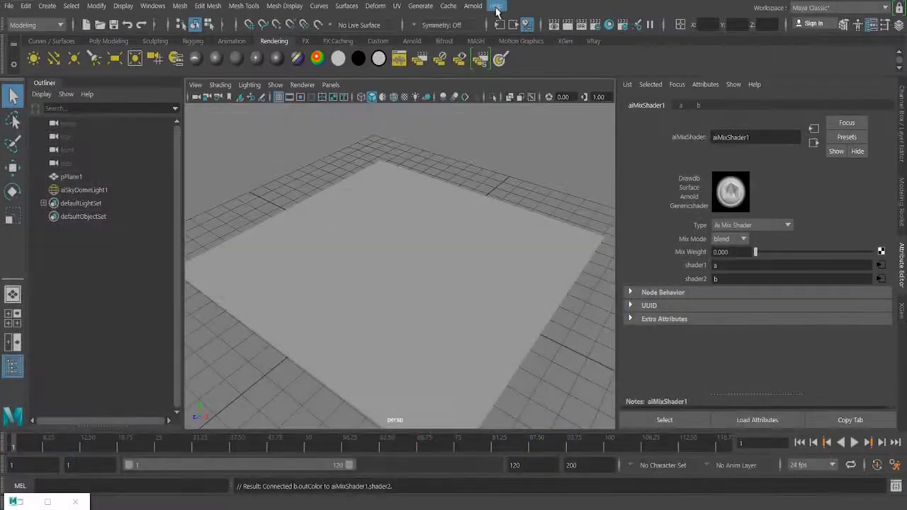
click(473, 6)
mouse_move(493, 62)
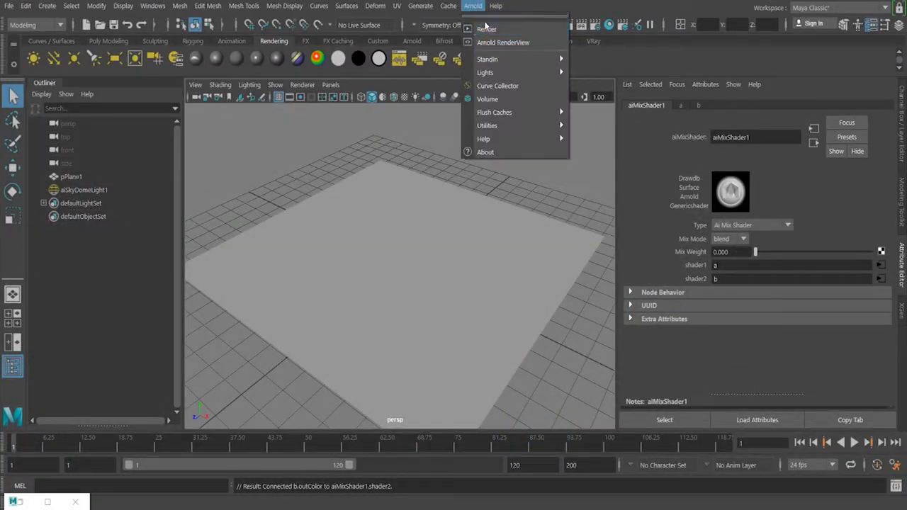
click(486, 29)
click(587, 51)
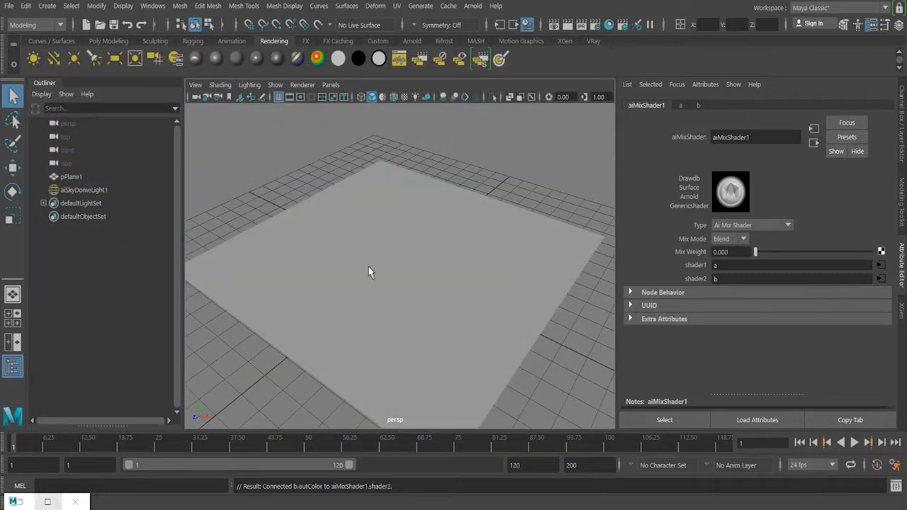
Assign the existing aiMixShader1 material to the plane and render the scene with Arnold again.
click(296, 286)
right_click(389, 144)
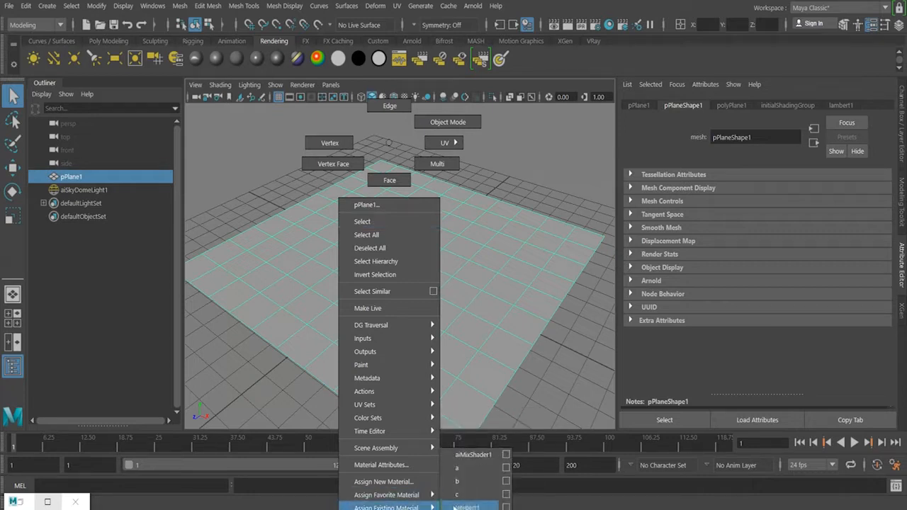
click(478, 456)
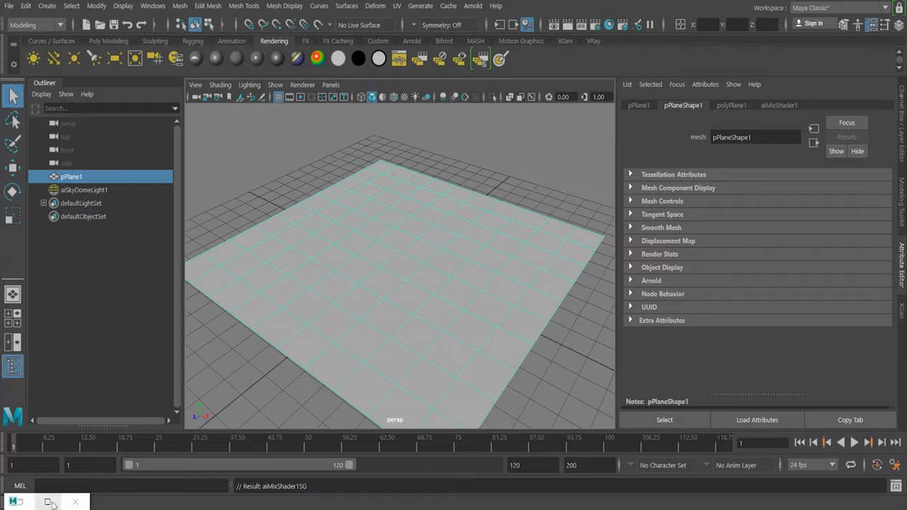
click(473, 5)
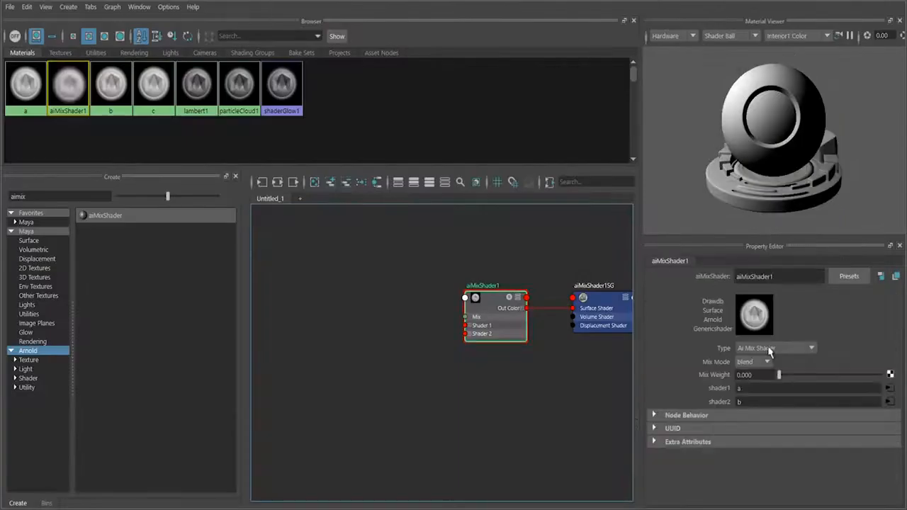
Set the Mix Weight of aiMixShader1 to 1 in the Hypershade.
drag(779, 374, 886, 374)
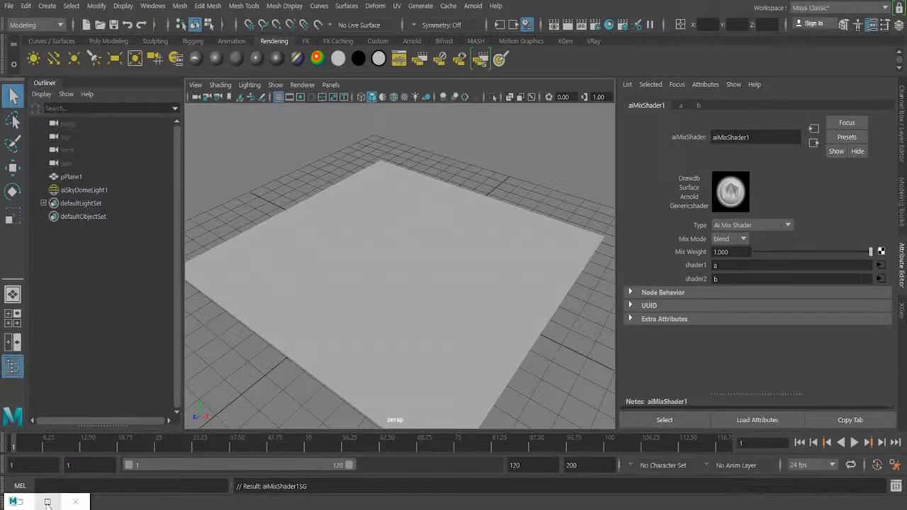
click(47, 502)
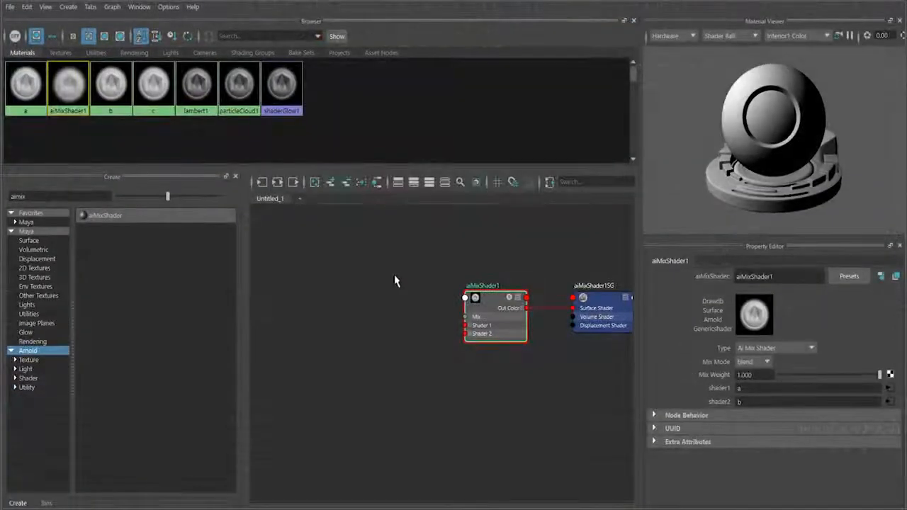
alt+middle_drag(525, 377, 370, 382)
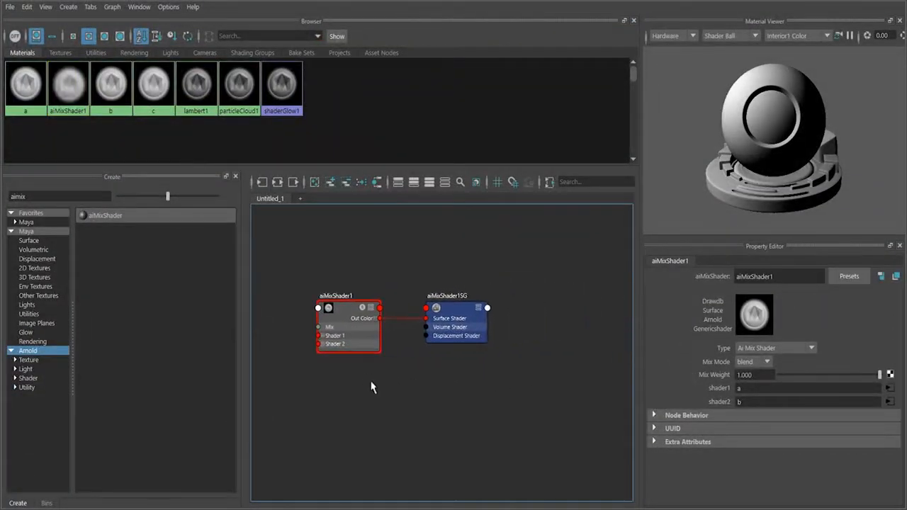
click(337, 307)
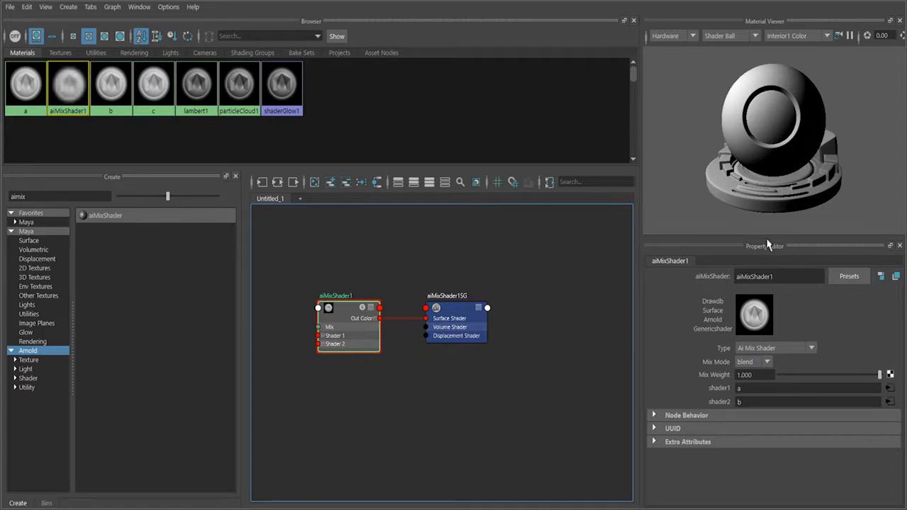
Find the File texture among the Maya nodes by searching "file" and add it to the graph beside aiMixShader1.
alt+middle_drag(424, 421, 549, 413)
scroll(559, 418, down, 3)
scroll(514, 390, up, 3)
alt+middle_drag(436, 353, 454, 356)
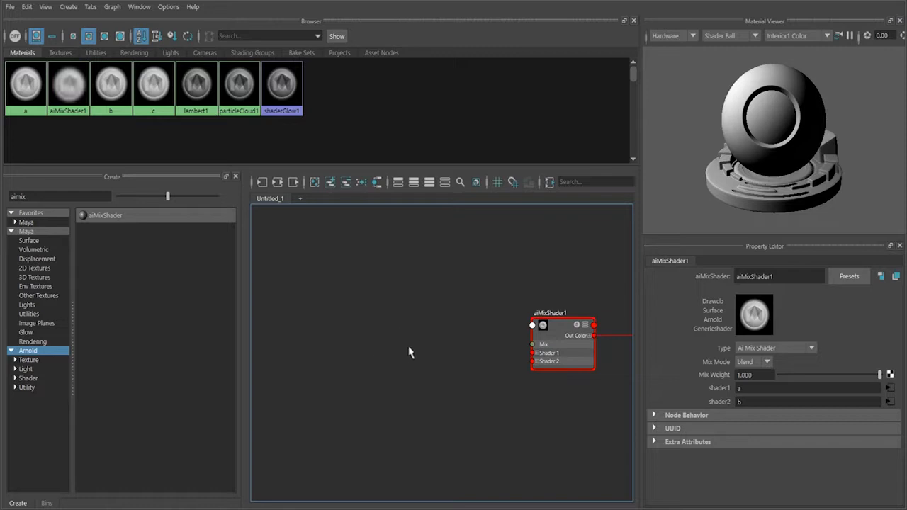
key(Tab)
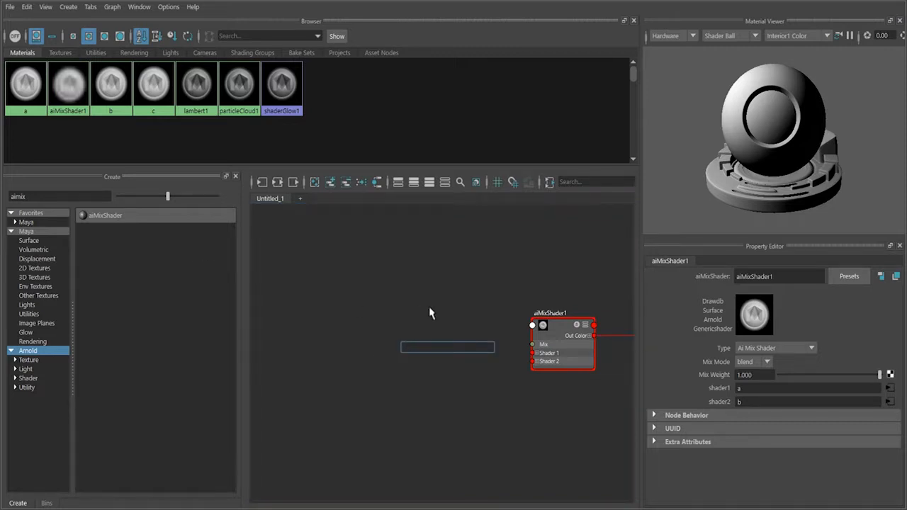
click(26, 231)
double_click(48, 199)
text(file)
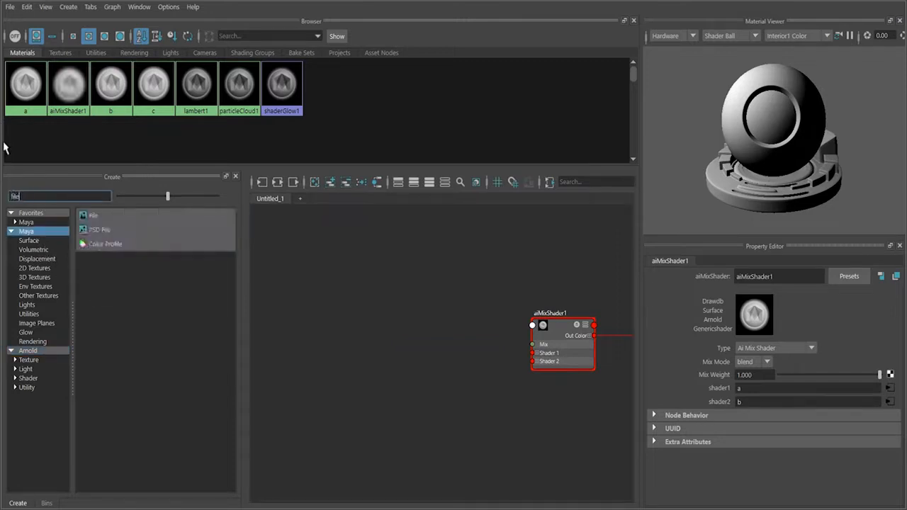
click(111, 216)
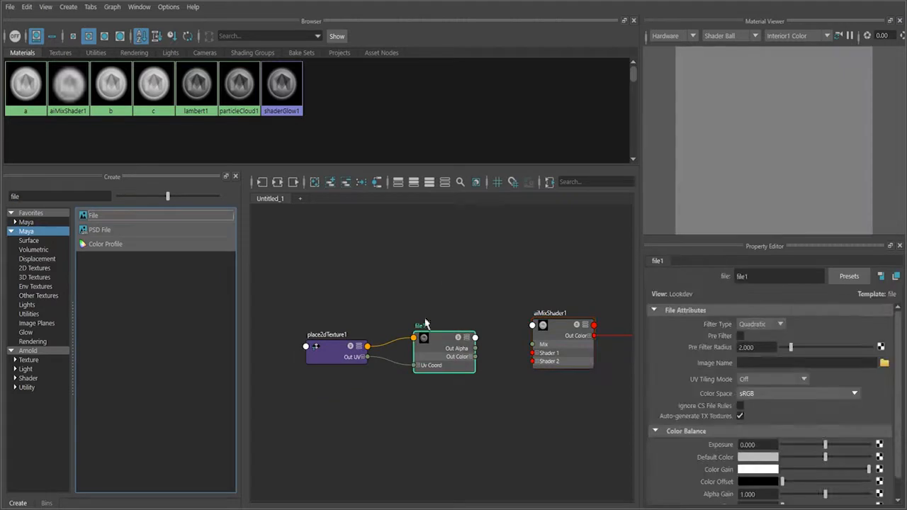
Load the image m1.tif from the Desktop into the file1 texture node.
click(441, 351)
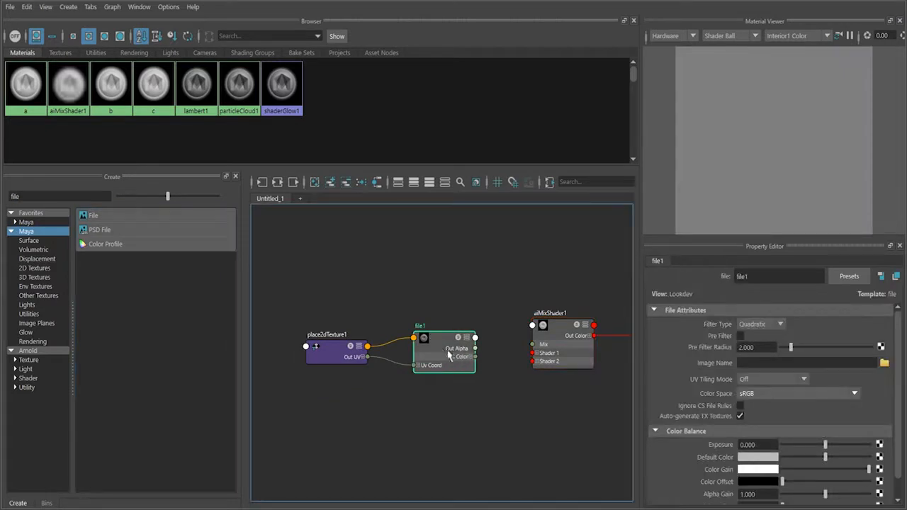
click(884, 365)
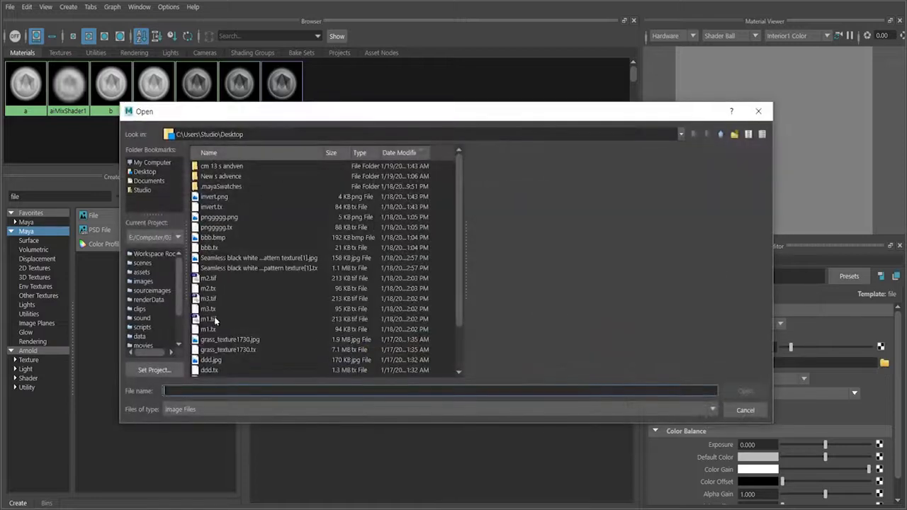
click(209, 320)
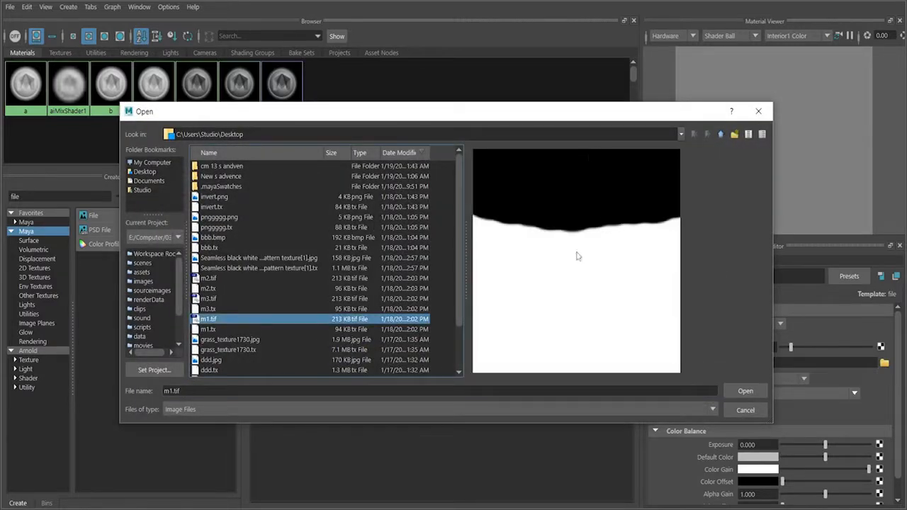
click(746, 391)
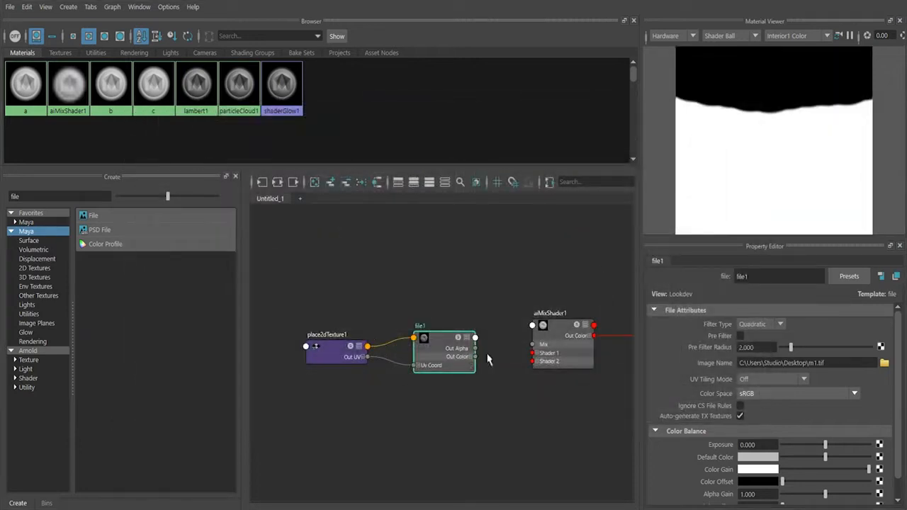
Expand file1's Out Color and connect its Out Color R to the Mix input of aiMixShader1.
scroll(492, 367, up, 2)
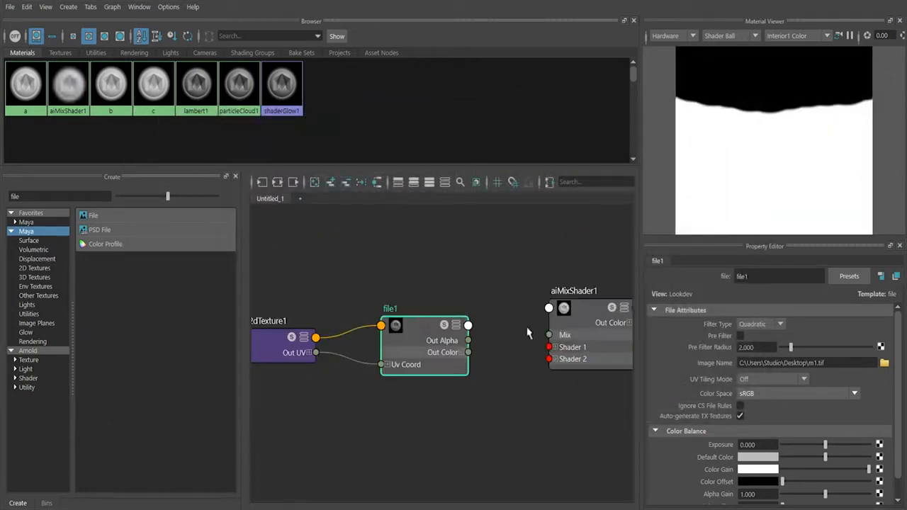
click(573, 324)
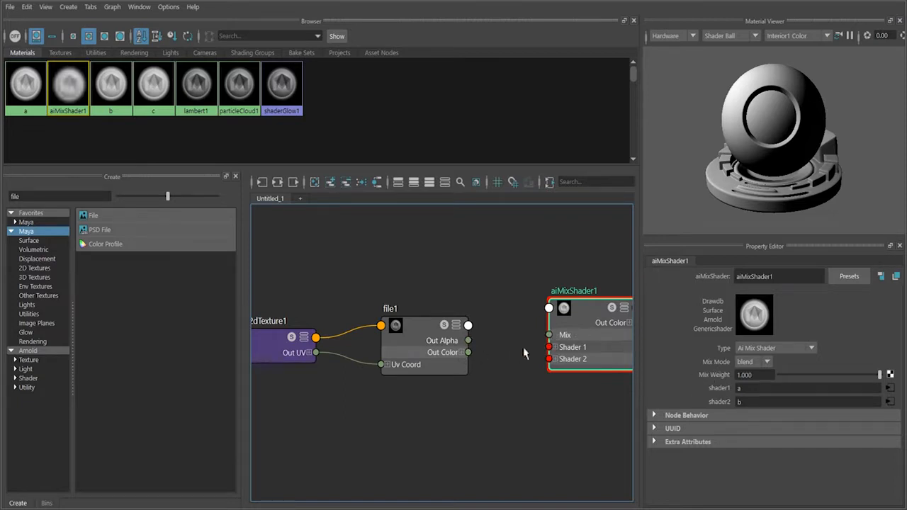
click(463, 352)
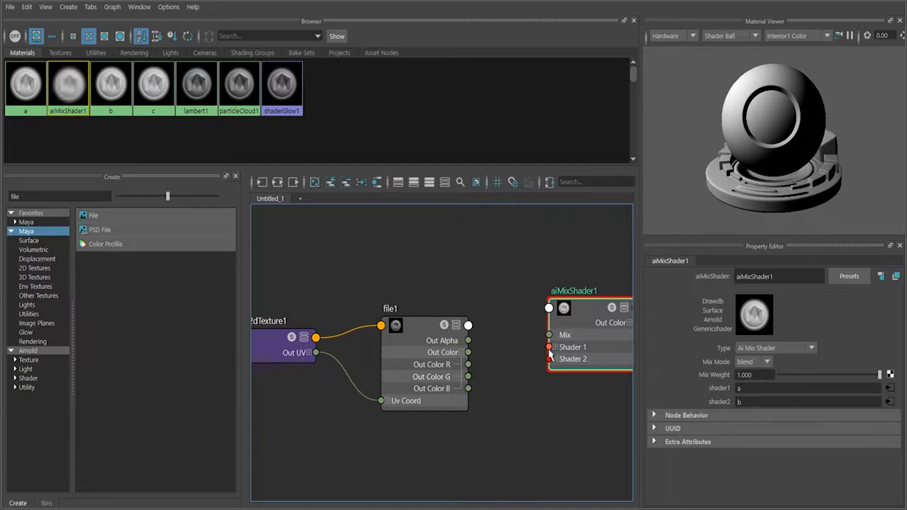
drag(549, 339, 469, 364)
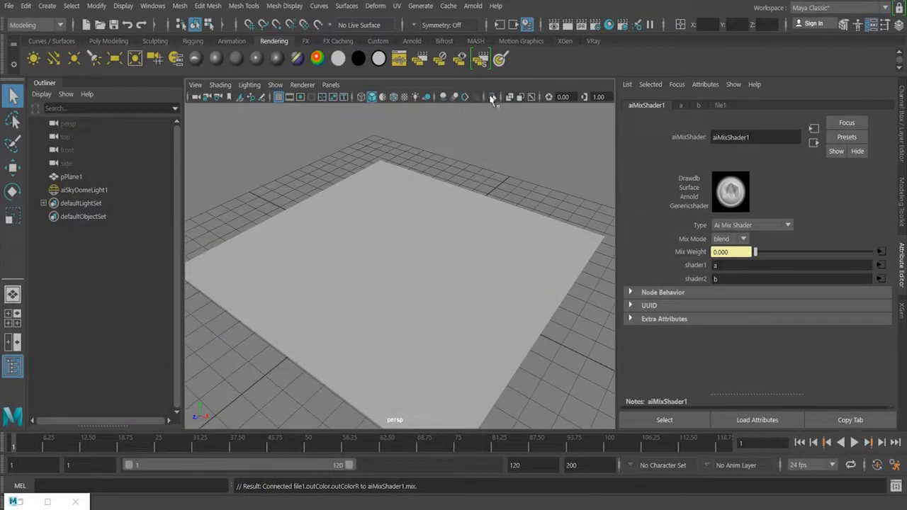
Render the plane with Arnold to check the m1.tif mask blend, and close the render view.
click(404, 96)
click(473, 9)
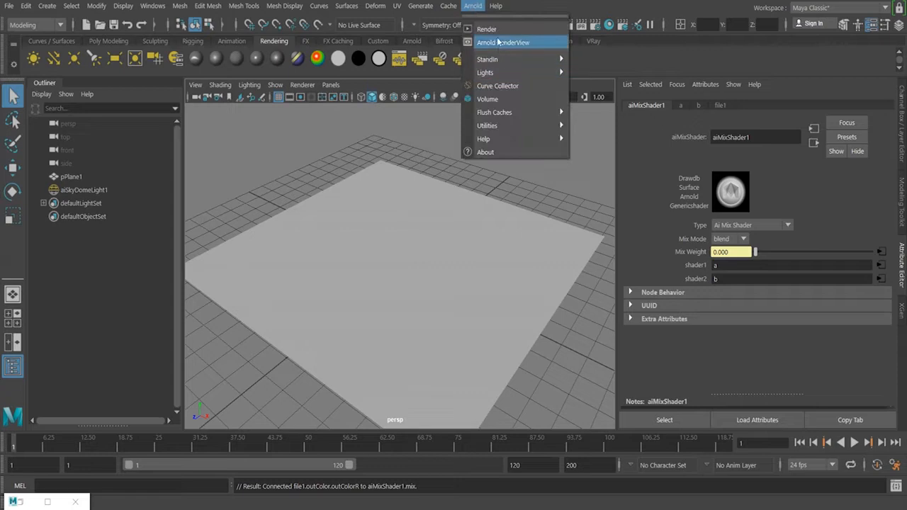
click(486, 28)
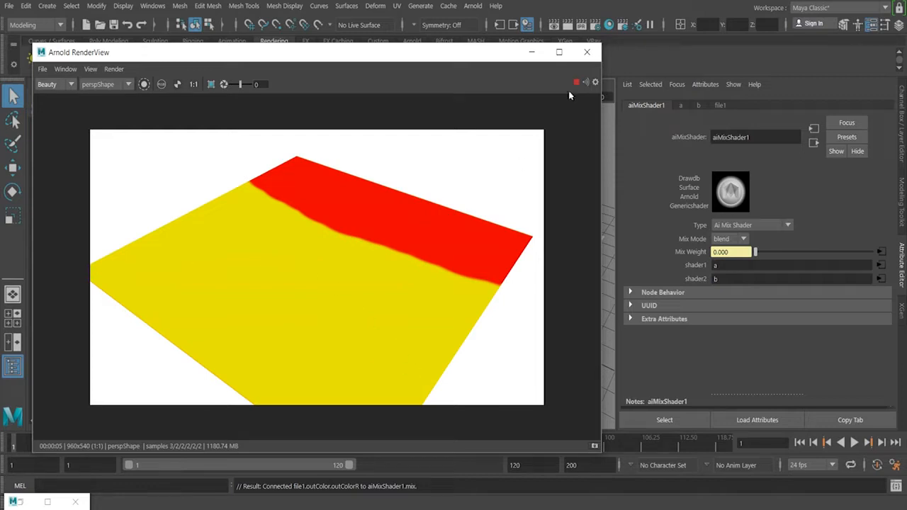
click(586, 53)
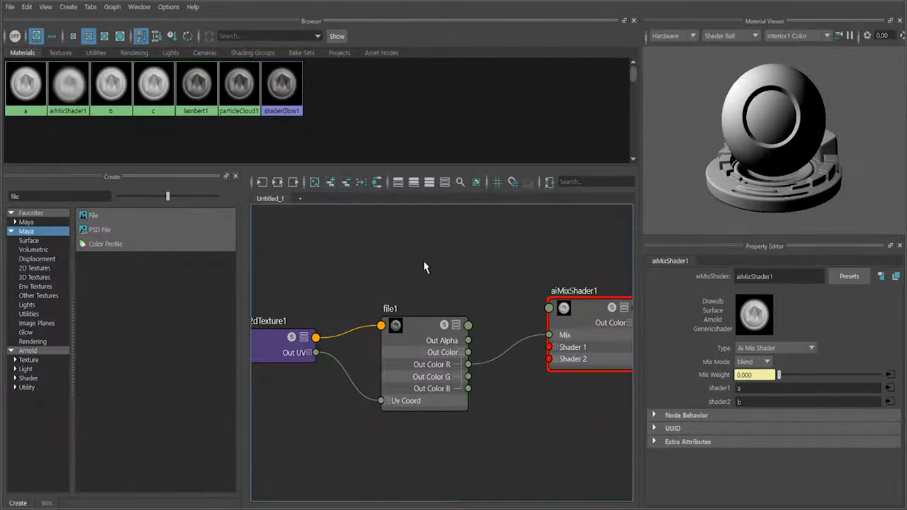
Clear the Hypershade graph and remove the "file" filter from the node creation list.
scroll(453, 274, down, 5)
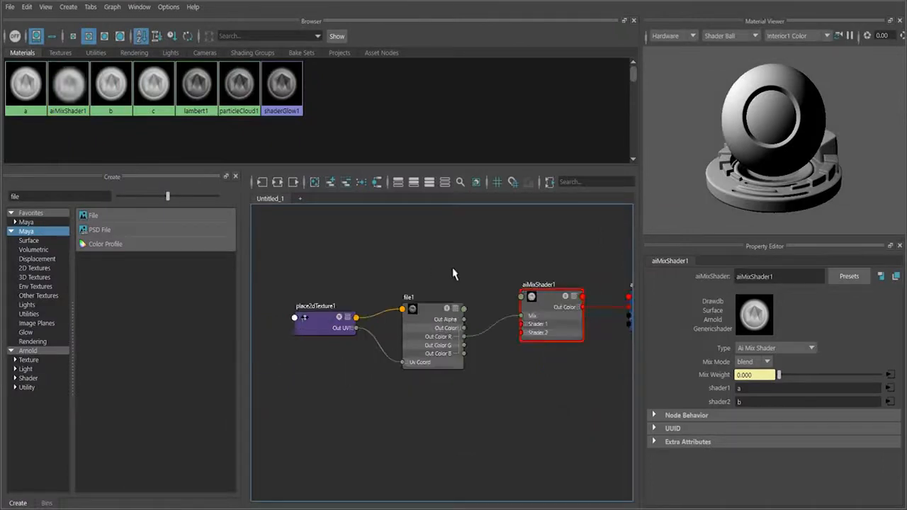
click(315, 183)
click(57, 197)
key(BackSpace)
key(BackSpace)
key(BackSpace)
key(BackSpace)
Create a second aiMixShader node in the empty graph by searching "aimi".
click(446, 324)
key(Tab)
text(AISEnvFacad)
key(ctrl+a)
text(aimi)
key(Down)
key(Down)
key(Return)
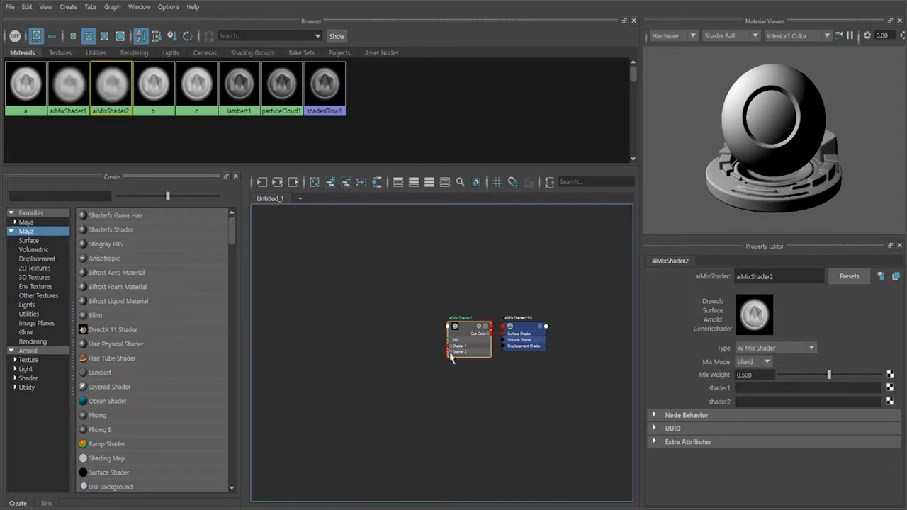
Assign aiMixShader1 to shader1 and material c to shader2 of aiMixShader2.
scroll(405, 356, up, 3)
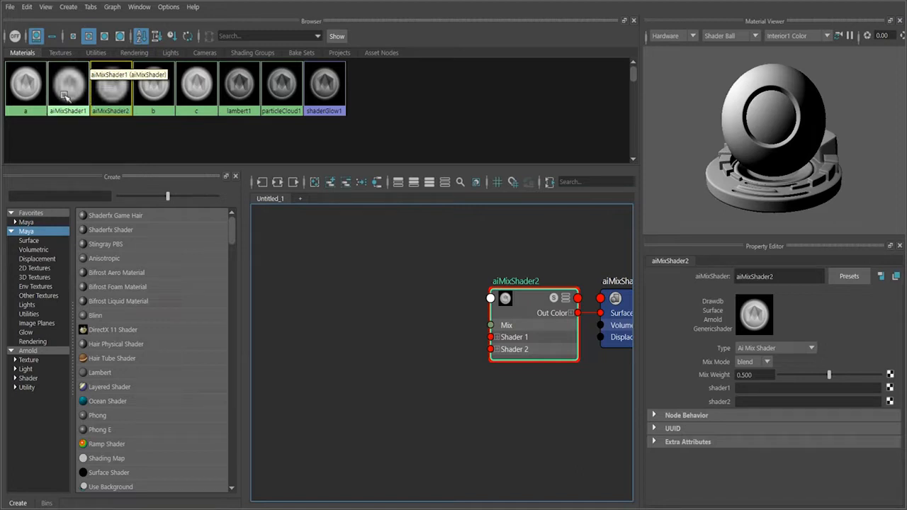
middle_drag(67, 86, 712, 392)
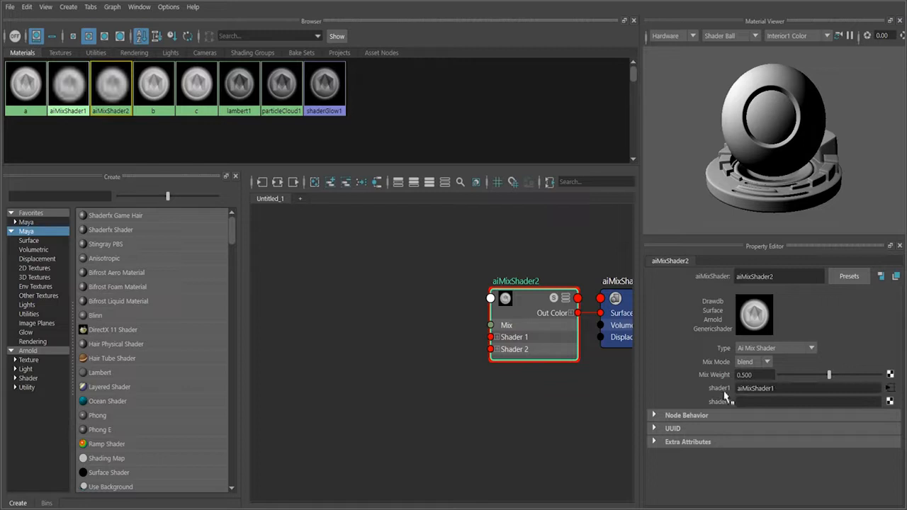
click(198, 82)
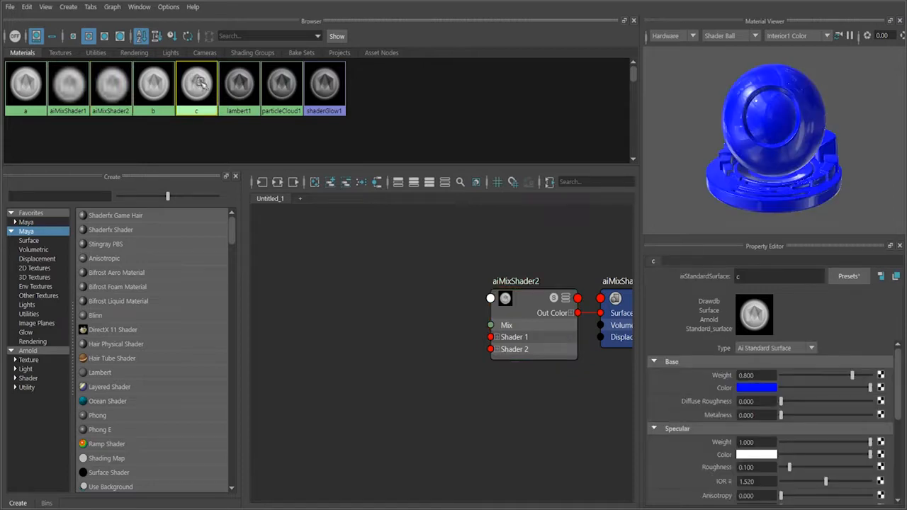
click(532, 300)
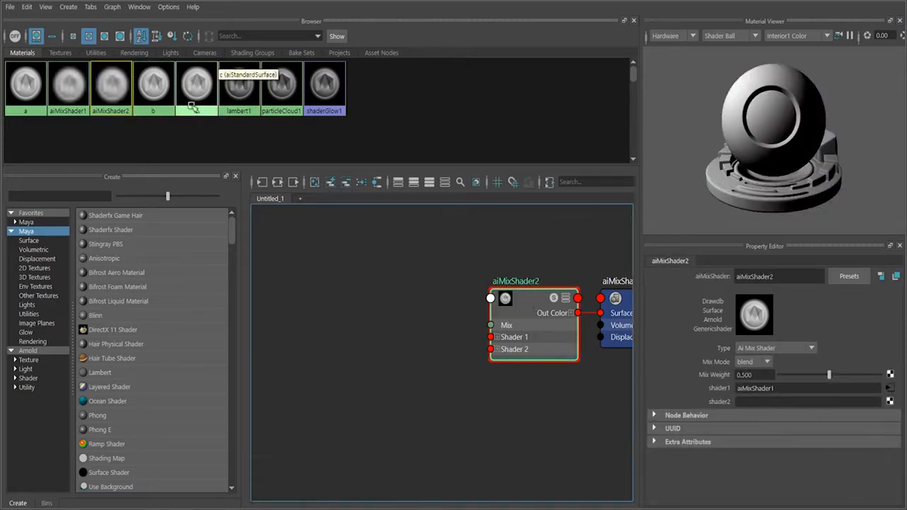
drag(196, 82, 714, 404)
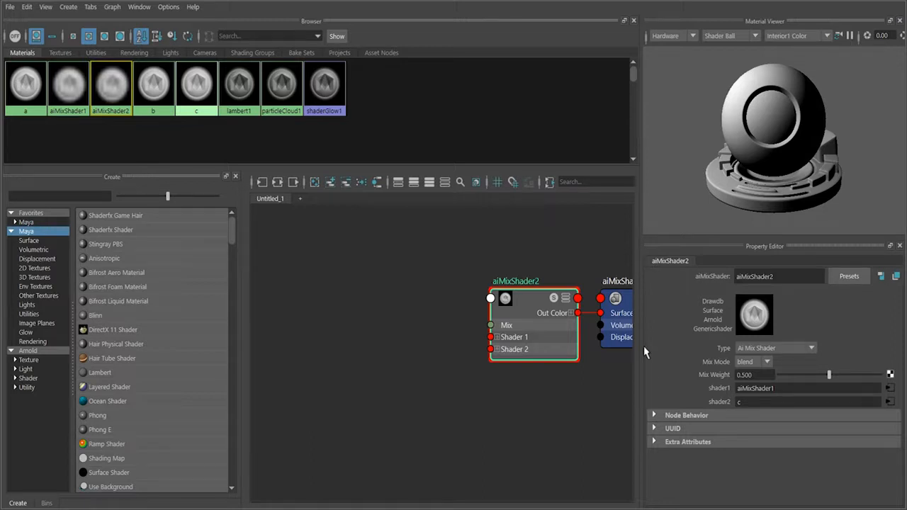
Add a new File texture node to the graph beside aiMixShader2 by searching "file".
click(346, 344)
alt+middle_drag(369, 348, 454, 344)
scroll(409, 373, down, 2)
key(Tab)
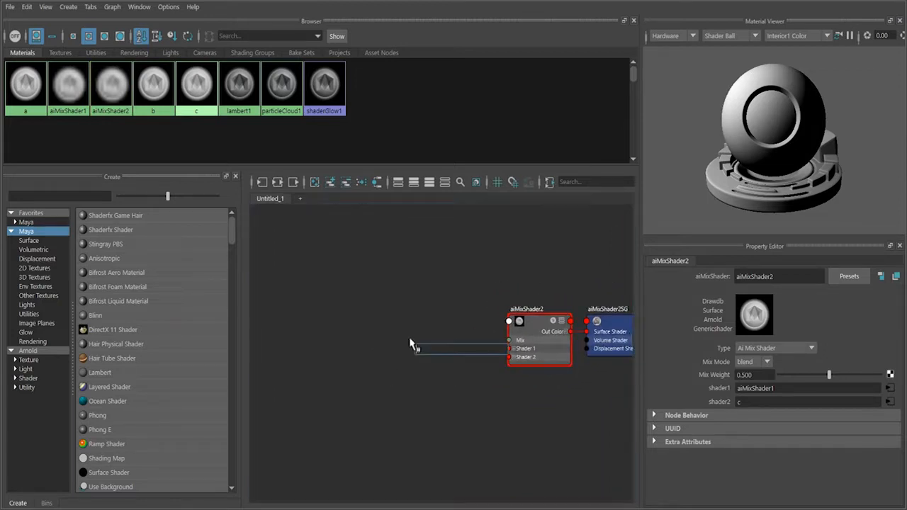
text(file)
key(Down)
key(Down)
key(Down)
key(Return)
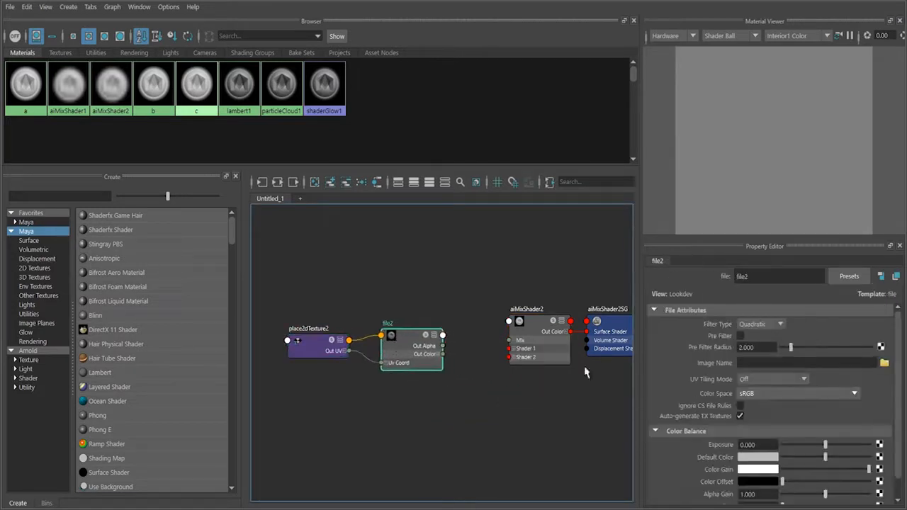
Preview m3.tif and load invert.png from the Desktop into the file2 texture node.
click(885, 363)
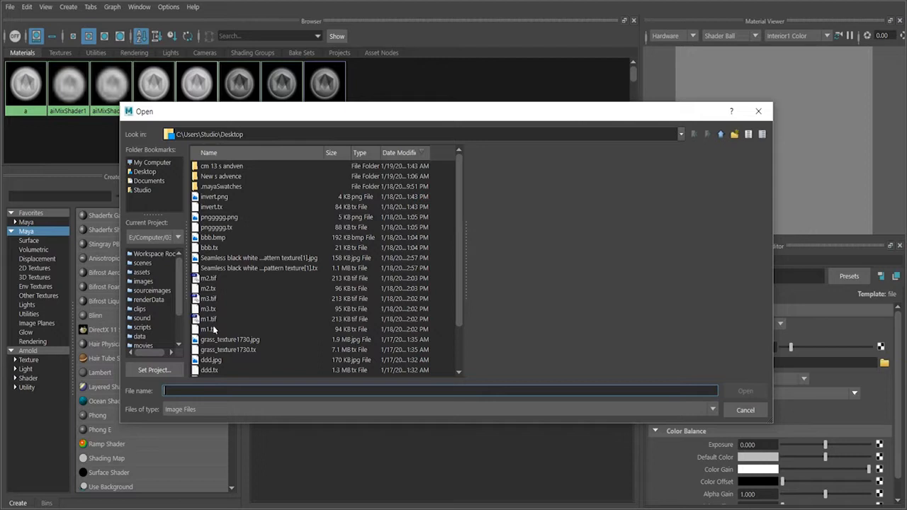
click(215, 301)
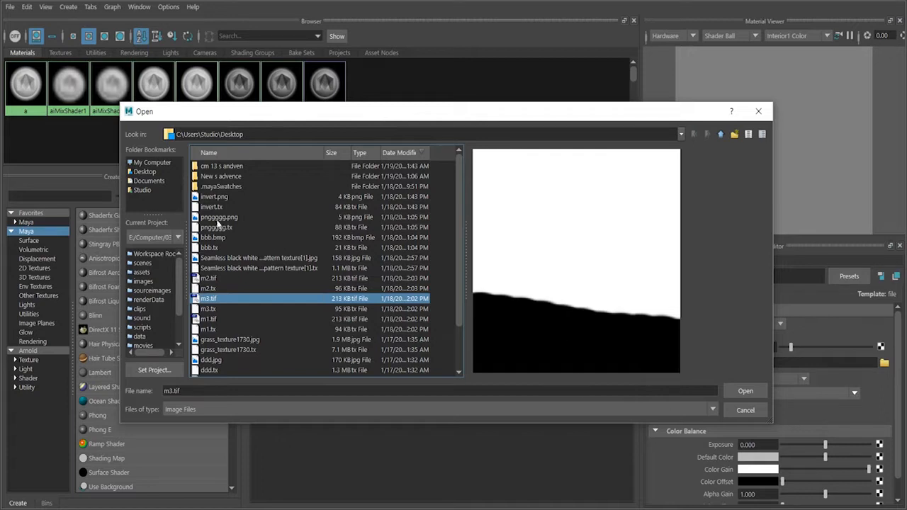
click(215, 197)
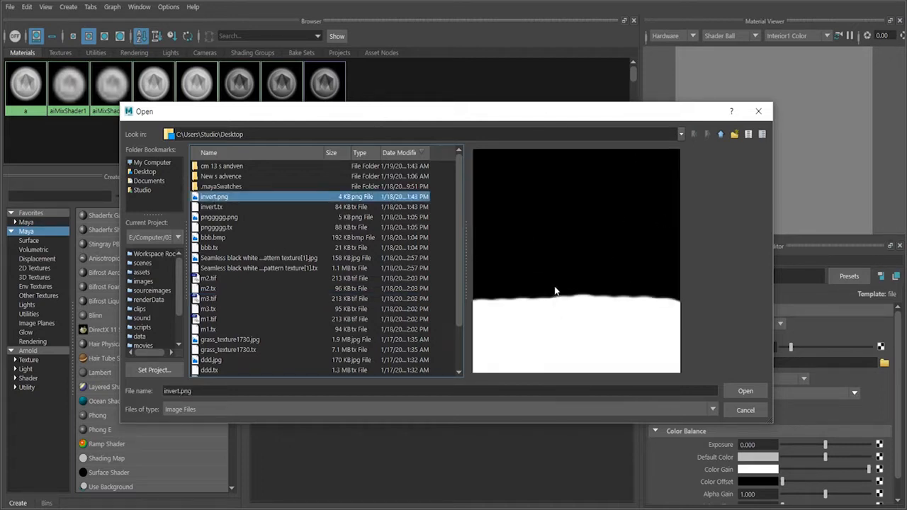
click(750, 394)
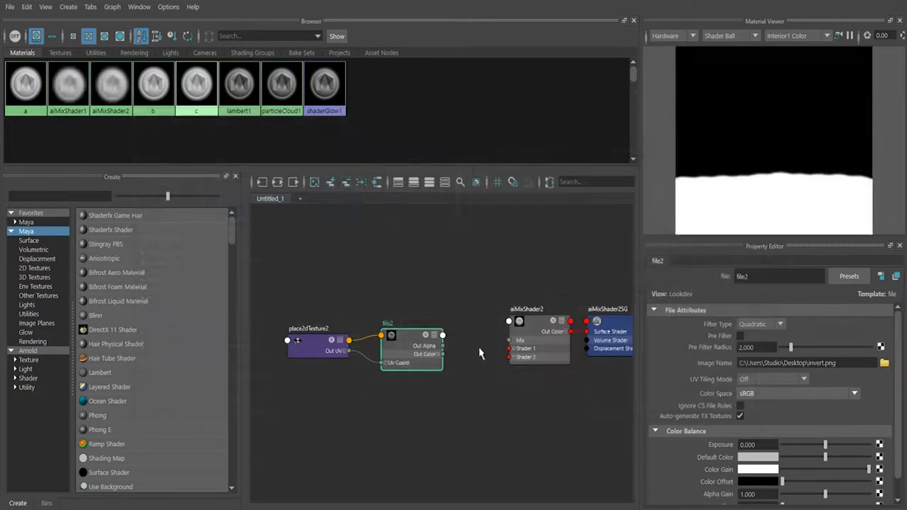
Expand file2's Out Color and connect its Out Color R to the Mix input of aiMixShader2.
scroll(486, 354, up, 3)
click(419, 356)
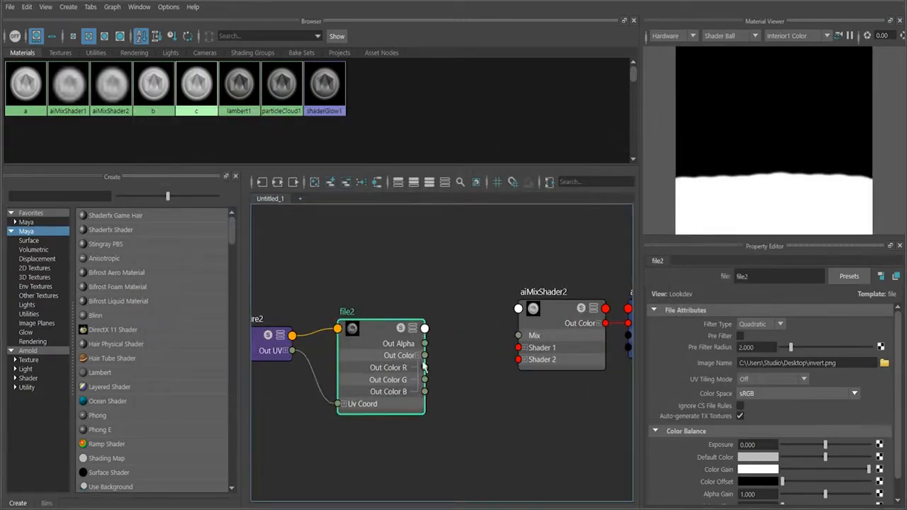
drag(518, 336, 423, 369)
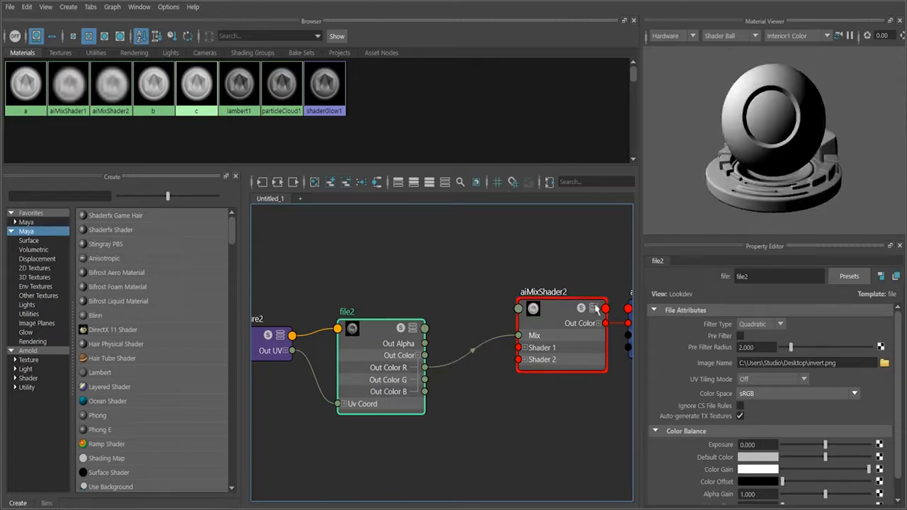
Assign aiMixShader2 to the plane in the viewport and render the scene with Arnold.
drag(356, 0, 607, 244)
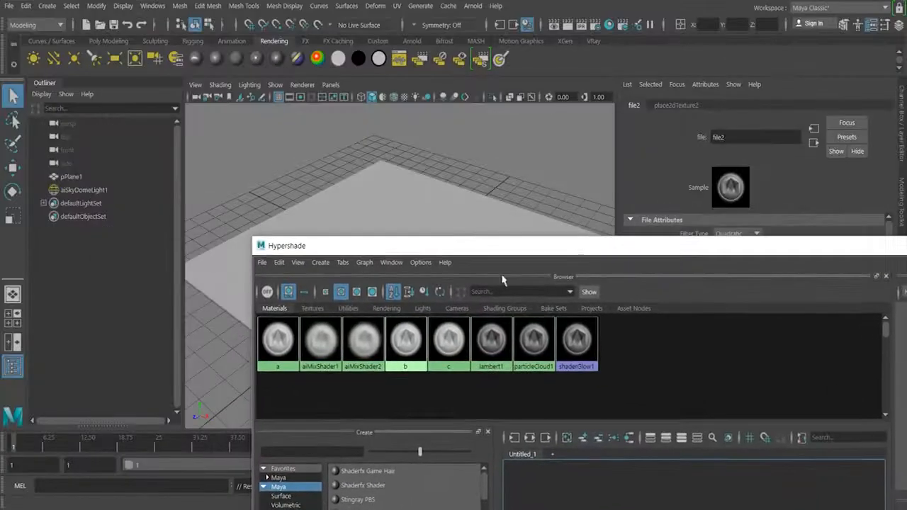
click(417, 215)
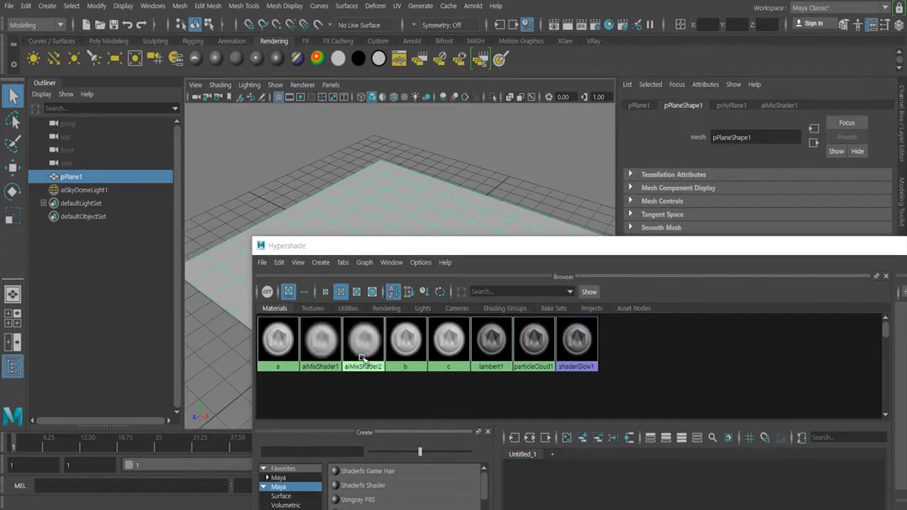
middle_drag(364, 357, 385, 221)
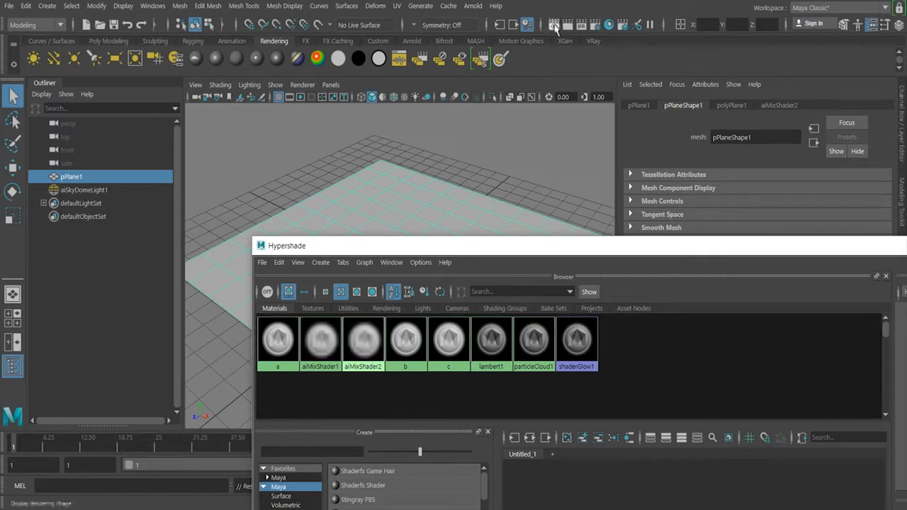
click(473, 5)
click(488, 29)
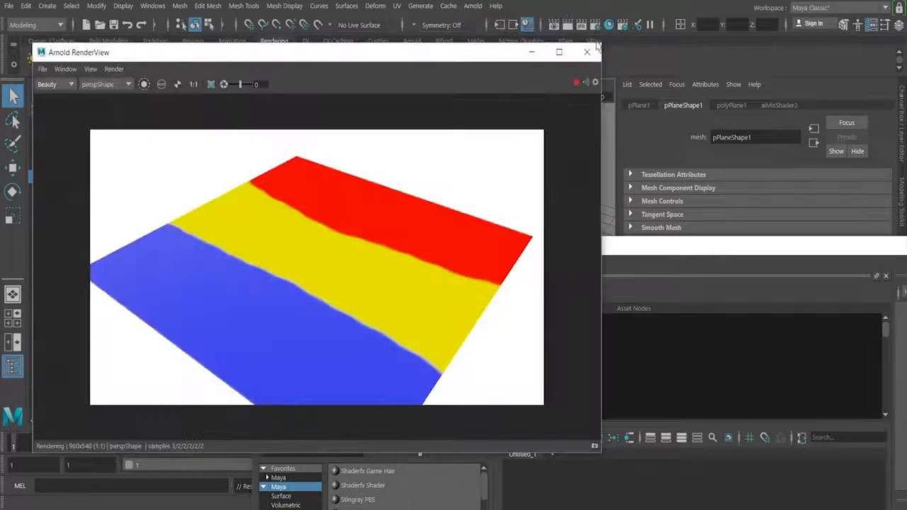
click(594, 52)
Review the aiMixShader2 network in the Hypershade and render the three-material plane again with Arnold.
drag(699, 246, 619, 1)
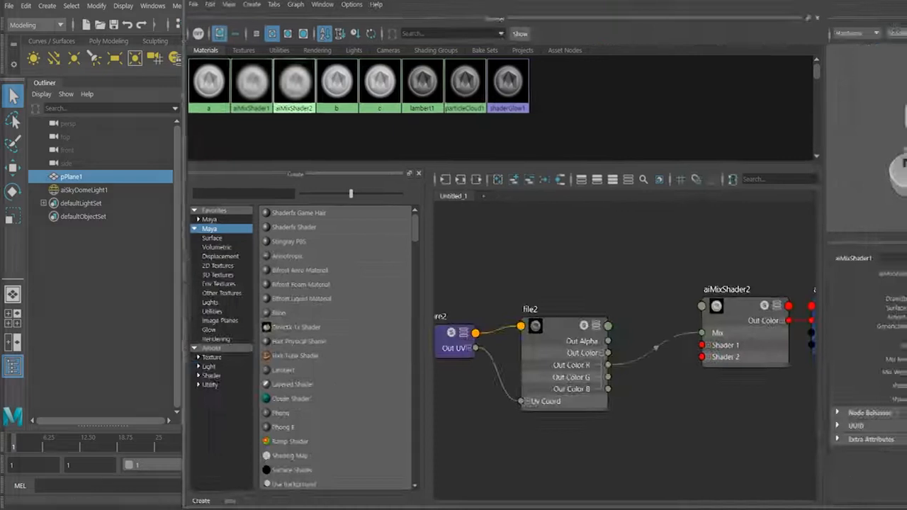
scroll(496, 234, down, 2)
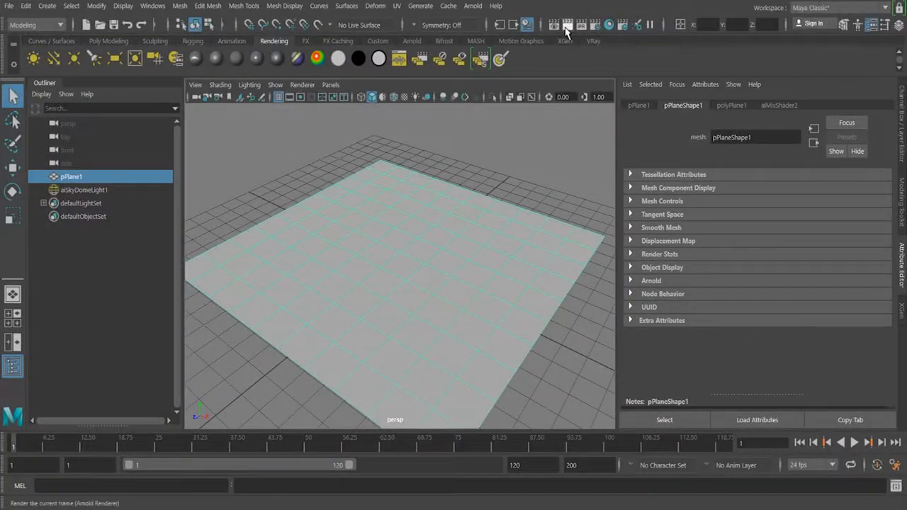
click(471, 6)
click(482, 33)
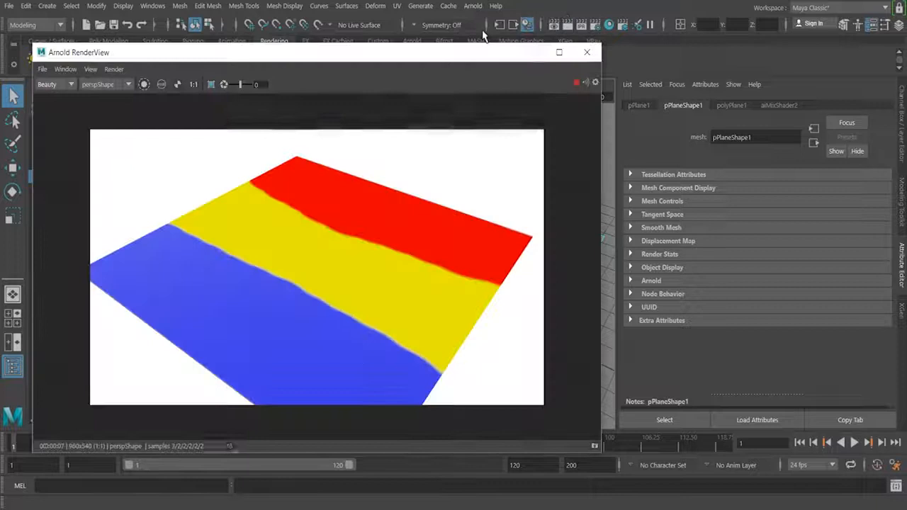